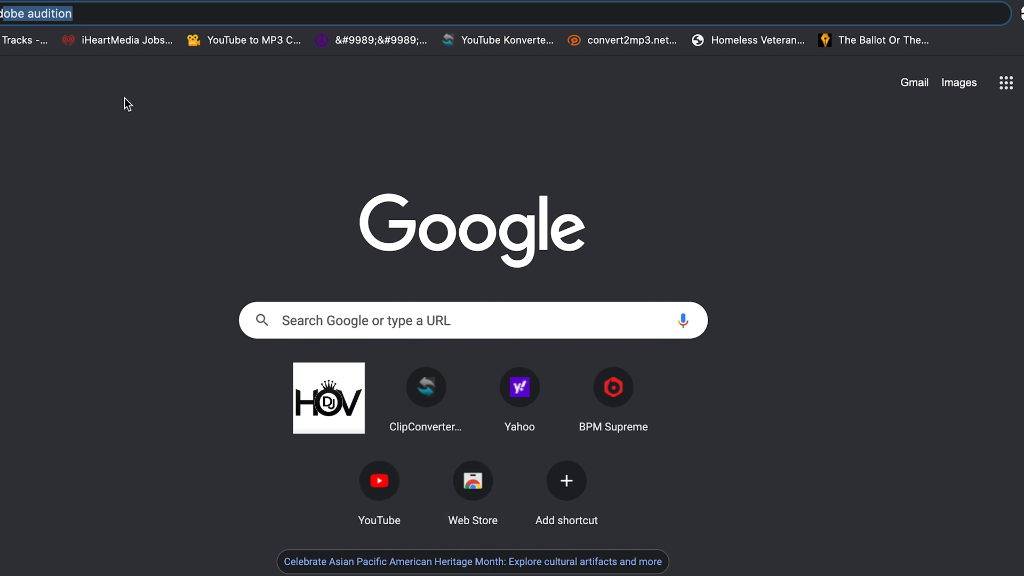
Step: Search Google for 'adobe audition'
click(107, 14)
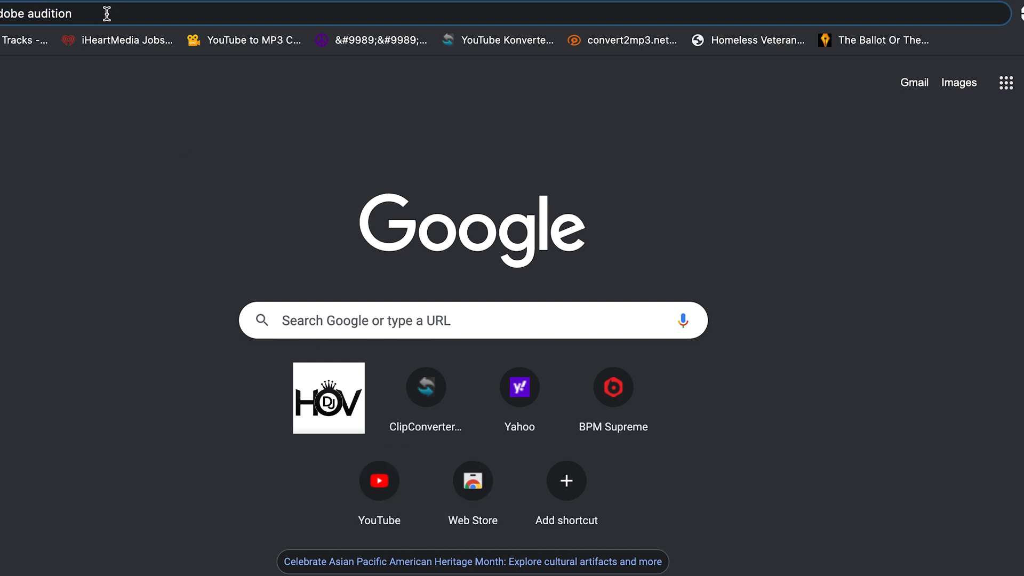
key(Return)
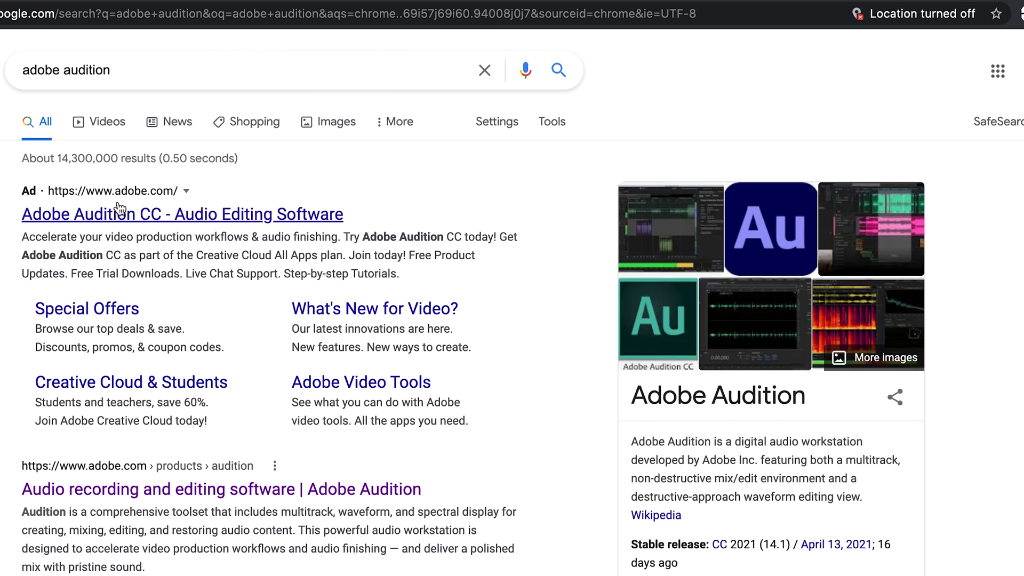
Step: Open the Audition ad, go to Buy now, and find Audition's US$20.99/mo plan card
click(119, 208)
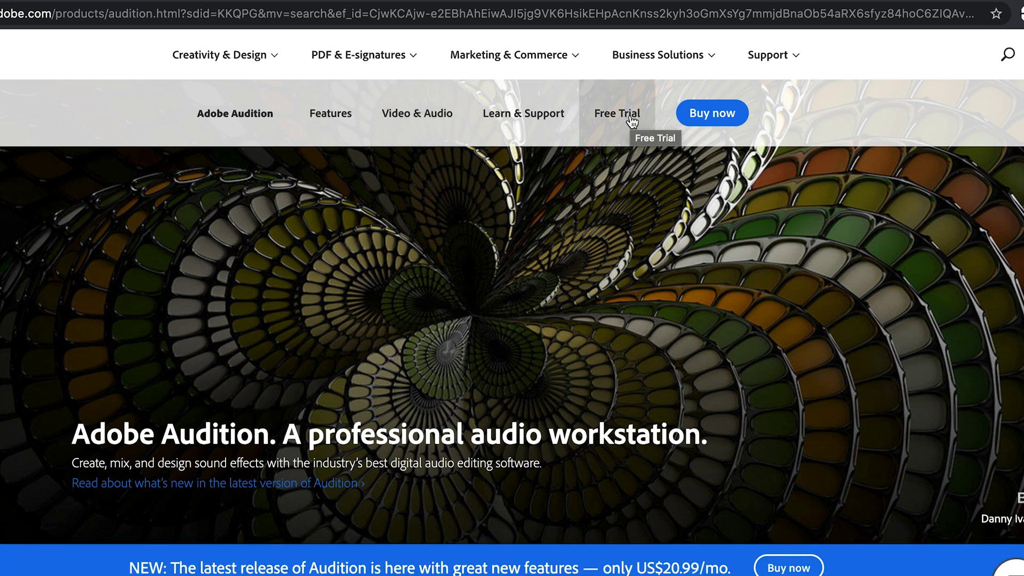
click(702, 117)
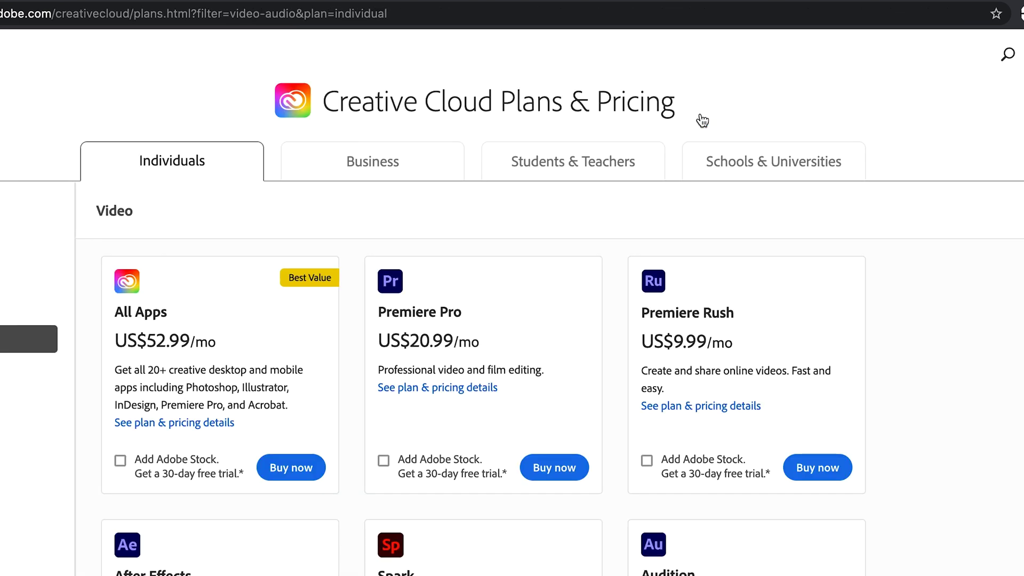
scroll(525, 290, down, 5)
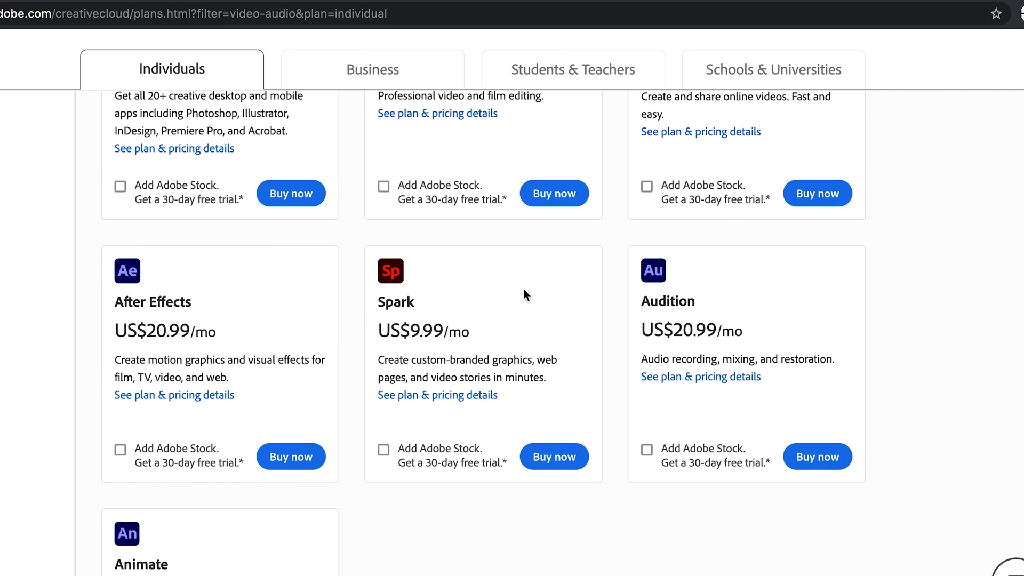
scroll(524, 290, up, 3)
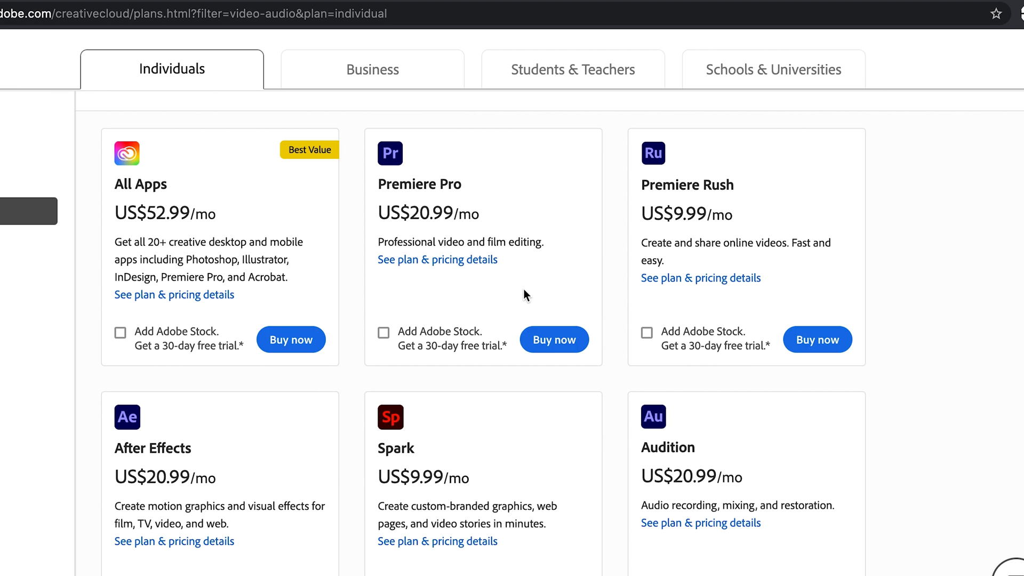
scroll(524, 292, down, 4)
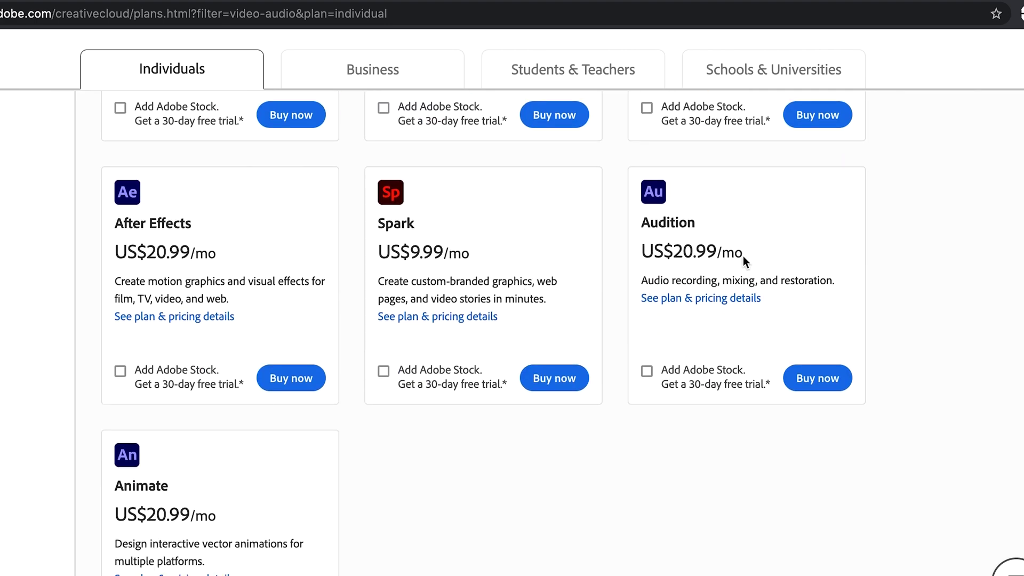
drag(721, 252, 644, 263)
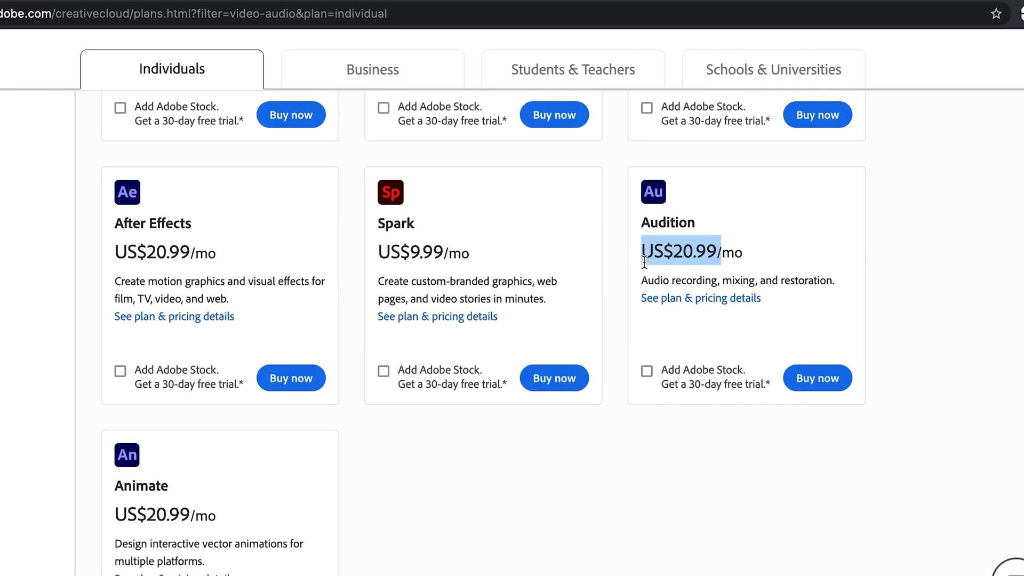
click(759, 243)
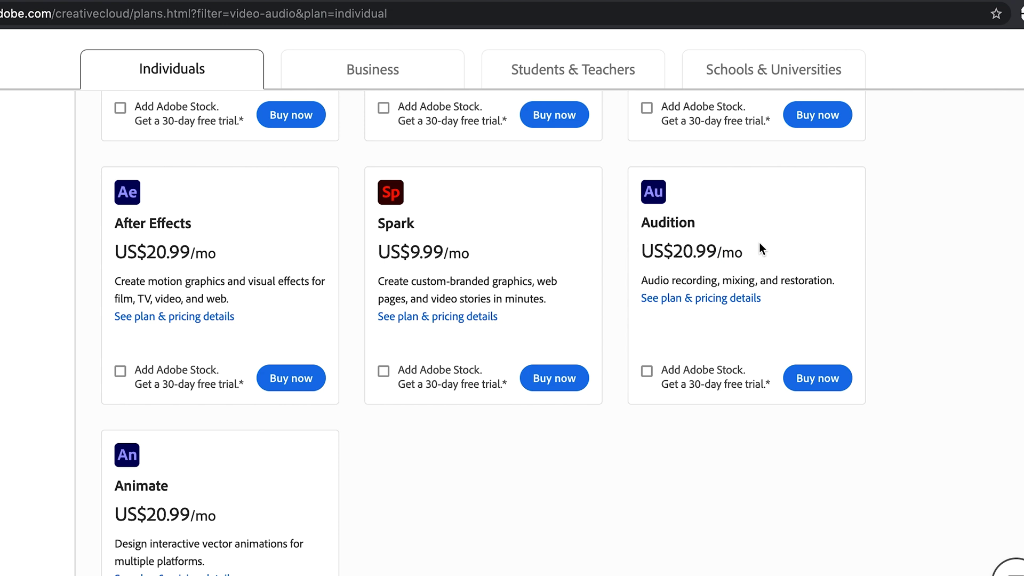
scroll(760, 243, up, 7)
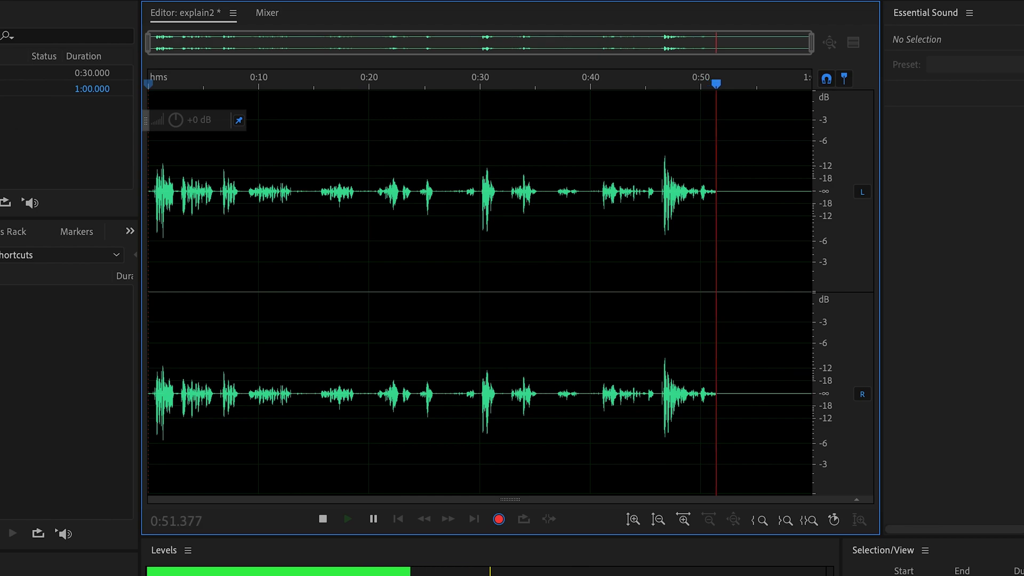
Step: Switch to the djhovplay.wav voice tag in Adobe Audition
key(ctrl+Tab)
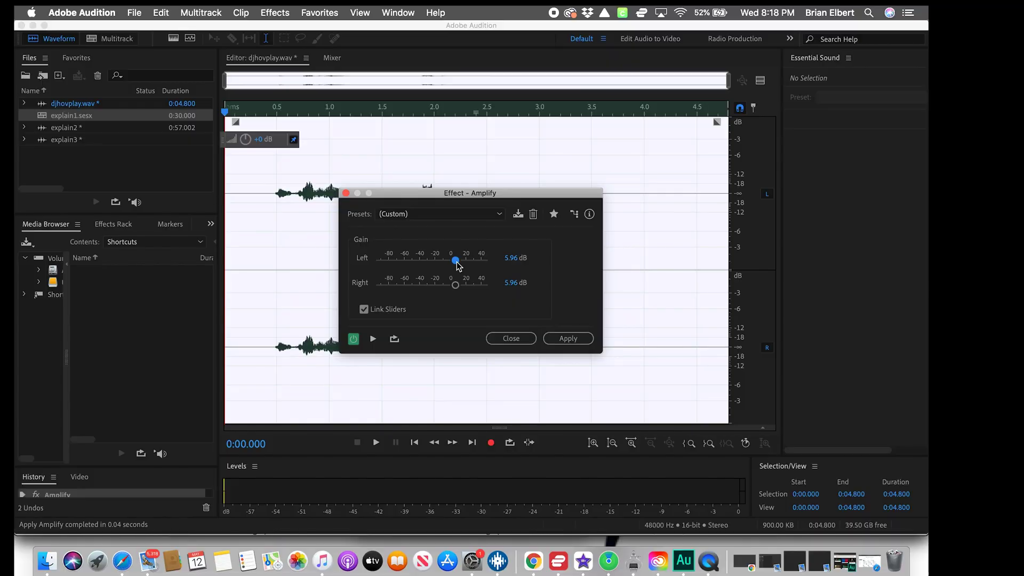
Step: Apply the 5.96 dB Amplify boost and set the playhead near 0.5 s
click(560, 338)
click(272, 183)
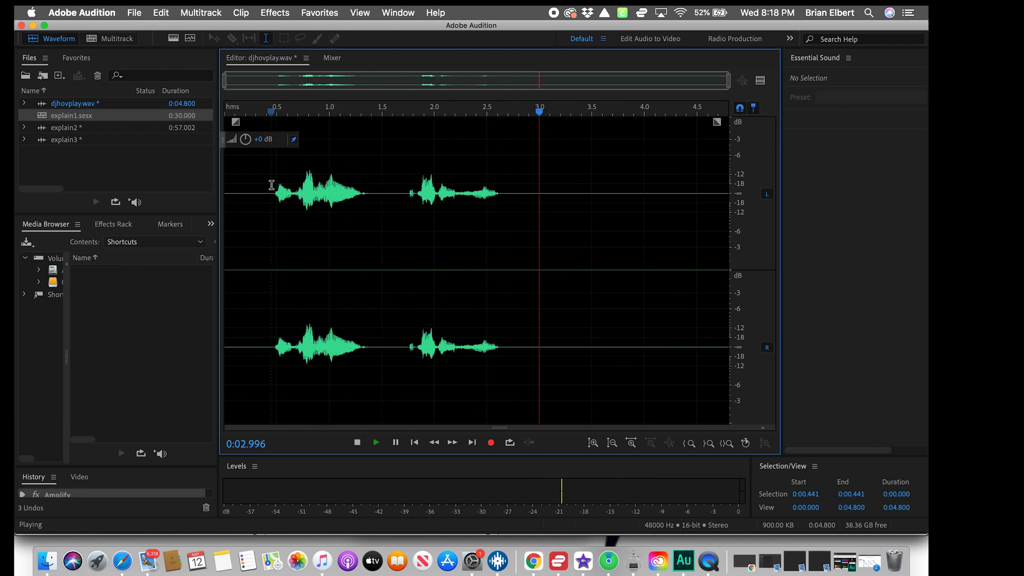
click(276, 288)
Step: Apply a second Amplify pass at 9.68 dB and play the louder clip
click(274, 12)
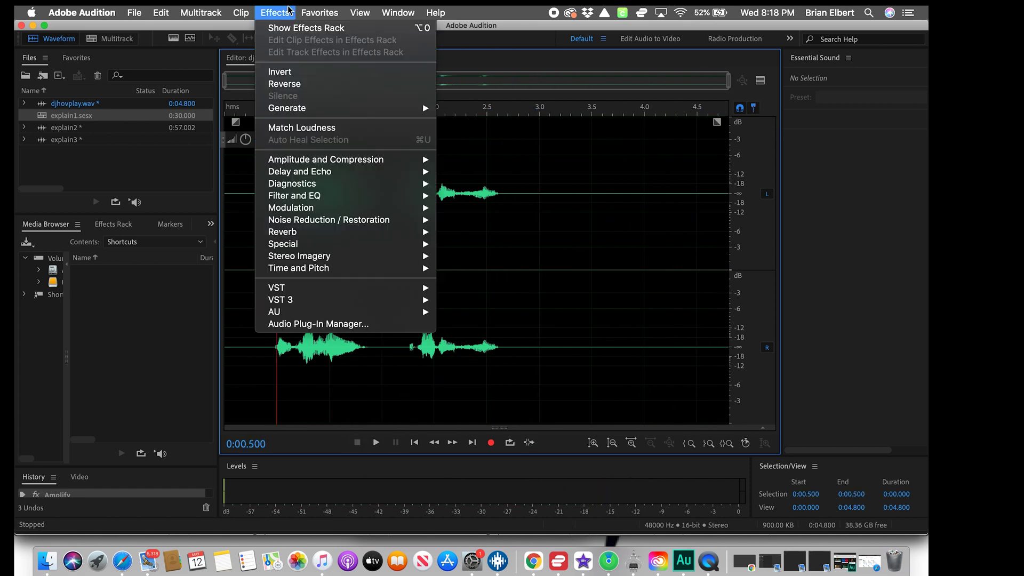
mouse_move(335, 164)
click(477, 160)
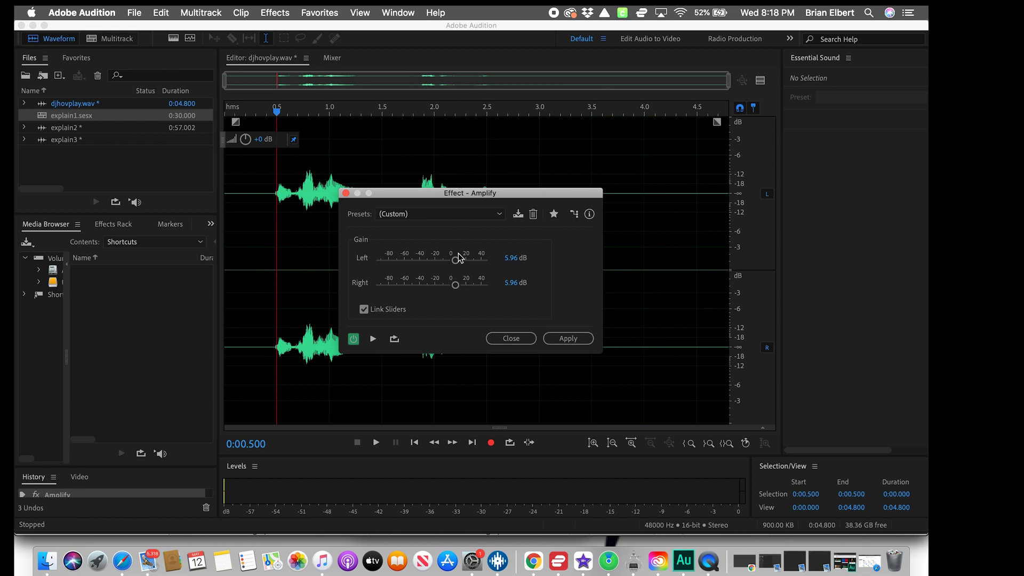
click(567, 338)
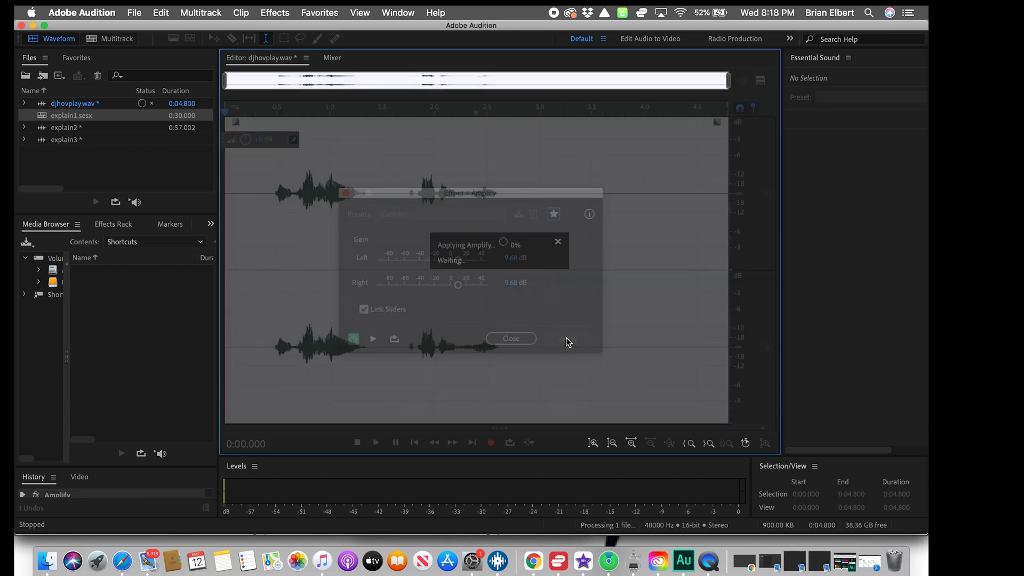
click(265, 224)
key(space)
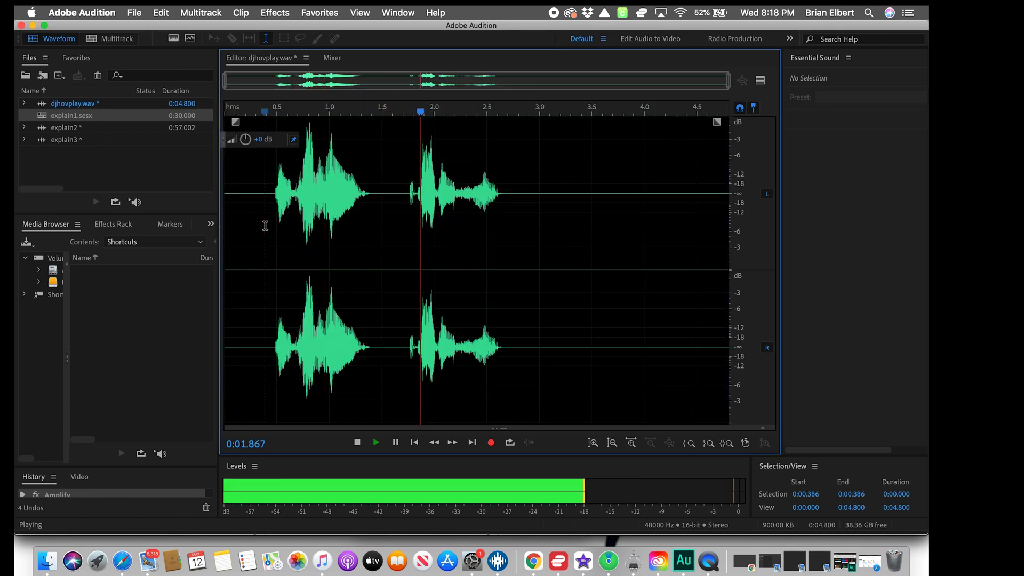
Step: Delete the silent lead-in and everything after 2.271 s, then play the trimmed tag
click(253, 188)
mouse_move(276, 192)
mouse_down()
mouse_move(260, 184)
mouse_move(273, 184)
mouse_up()
key(Delete)
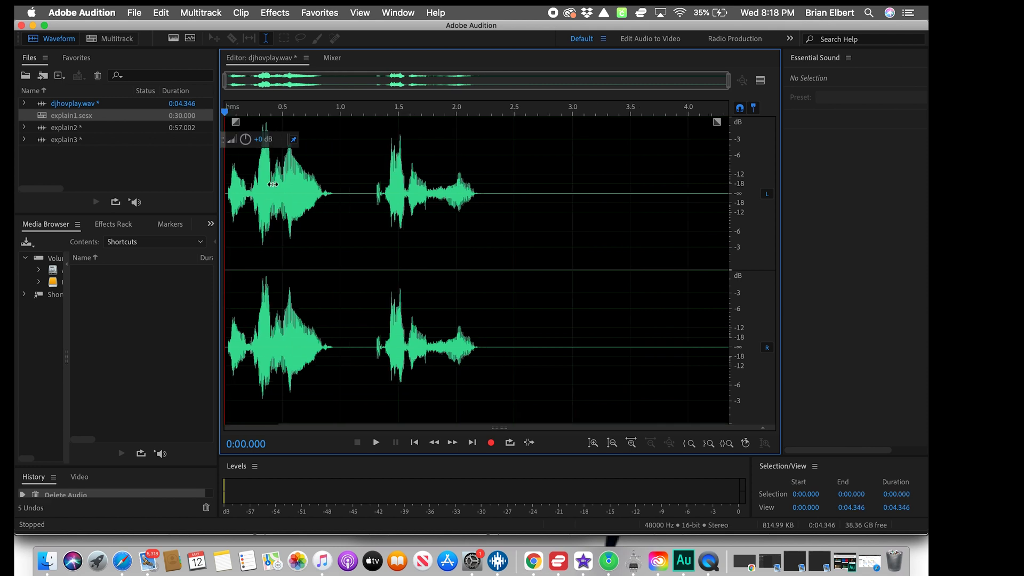
drag(488, 193, 918, 190)
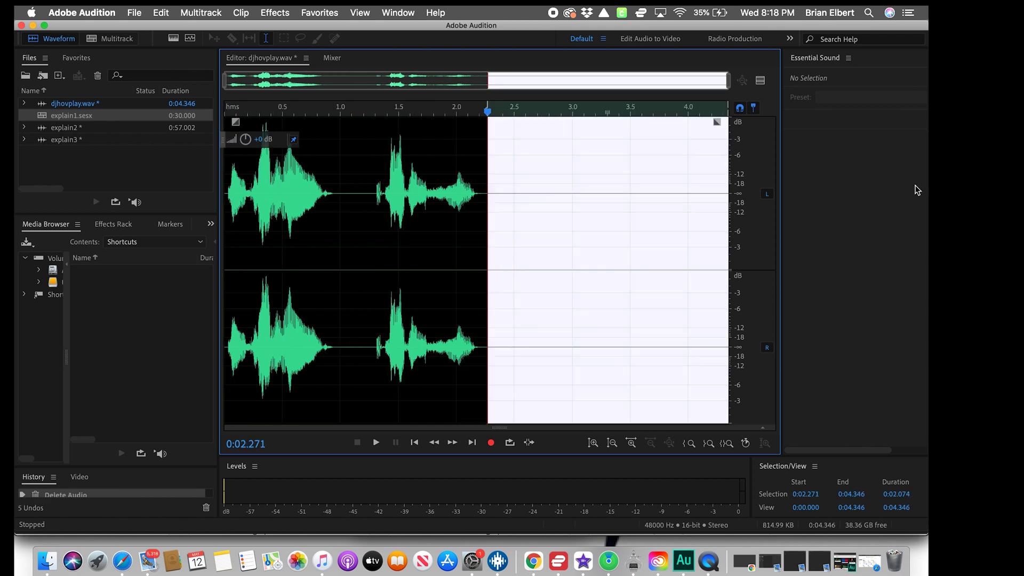
key(Delete)
key(space)
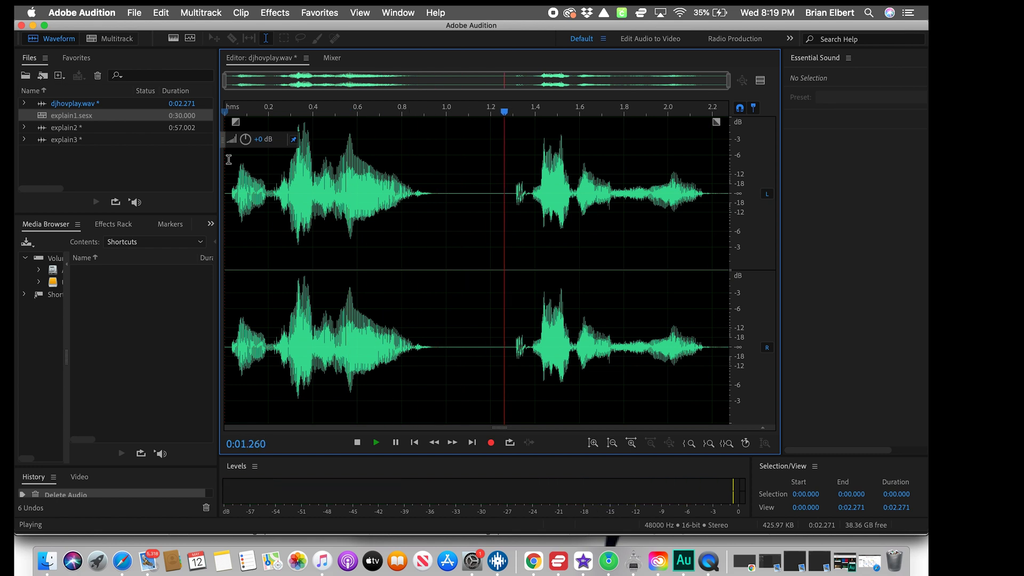
Step: Apply Reverb to the whole trimmed voice tag and play it back
click(272, 13)
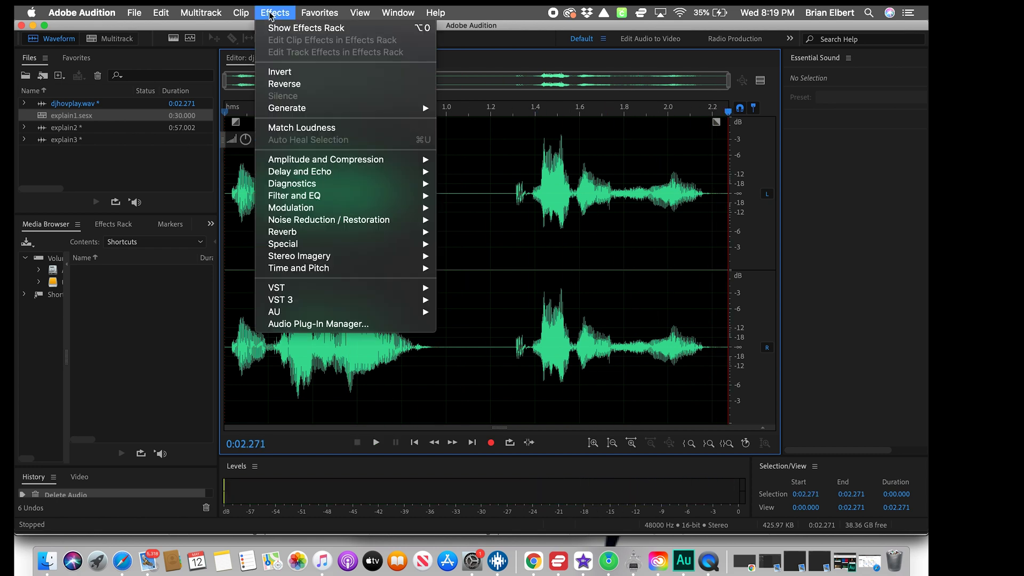
mouse_move(285, 213)
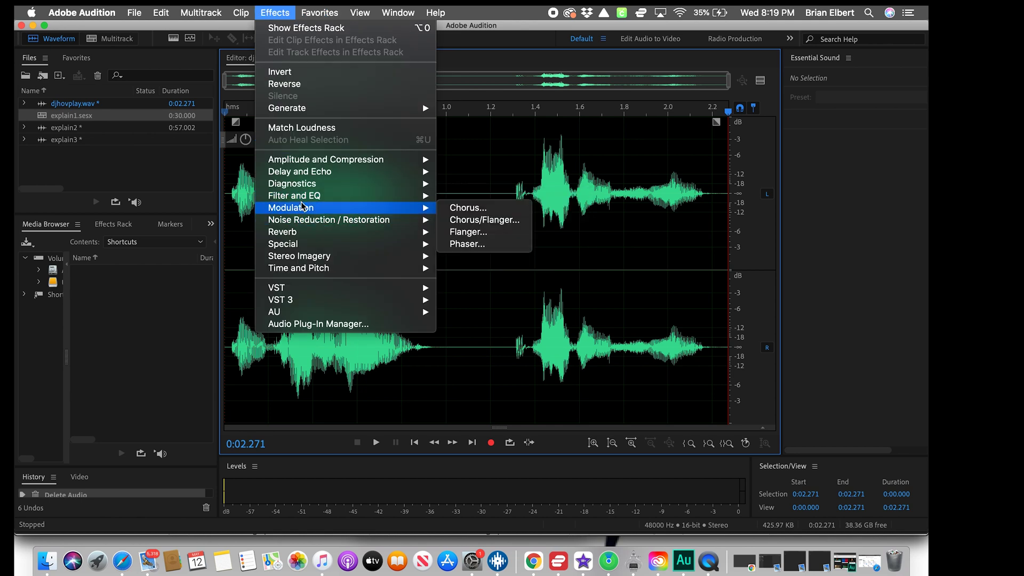
mouse_move(299, 196)
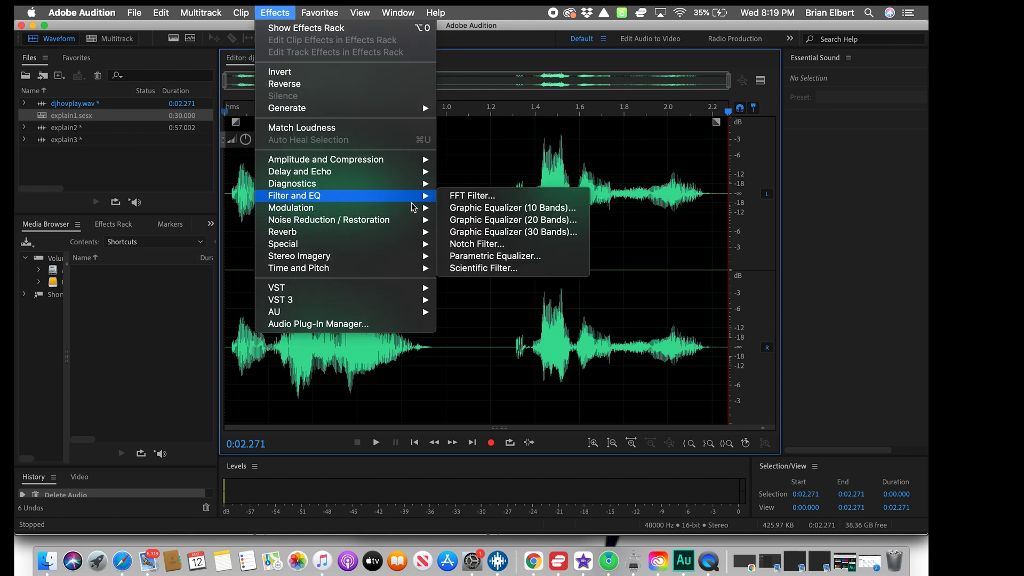
mouse_move(299, 232)
click(458, 258)
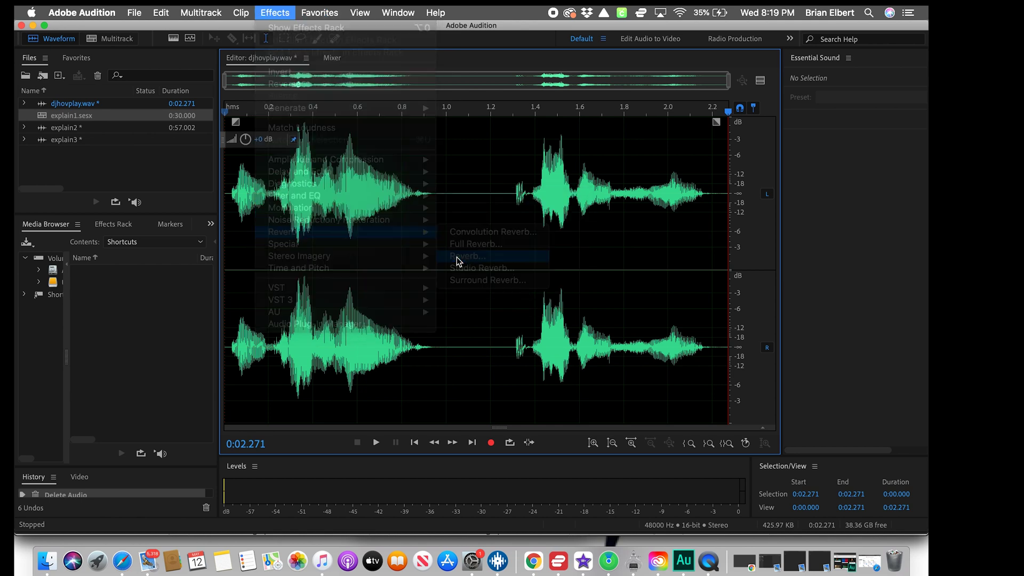
click(567, 401)
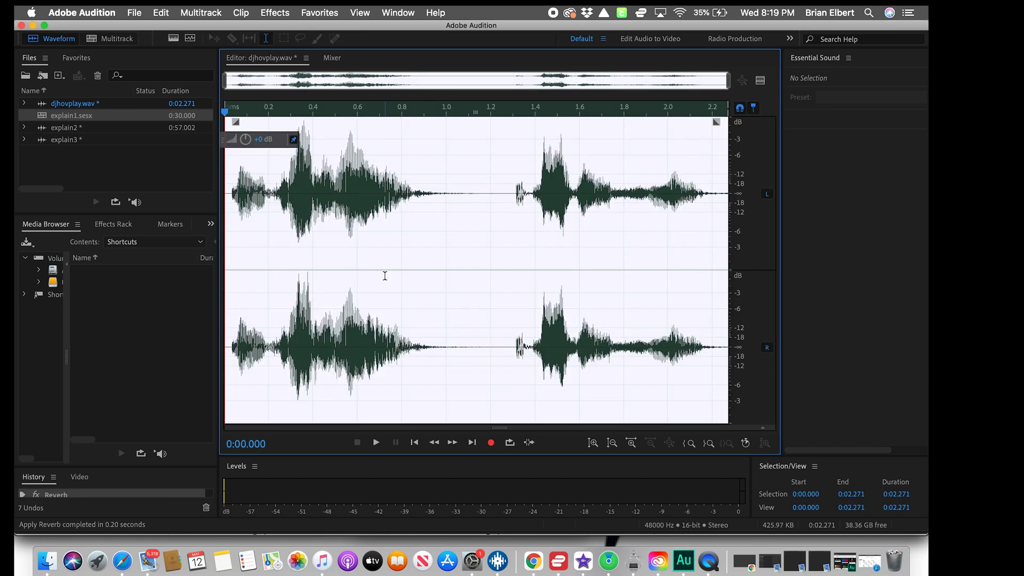
key(space)
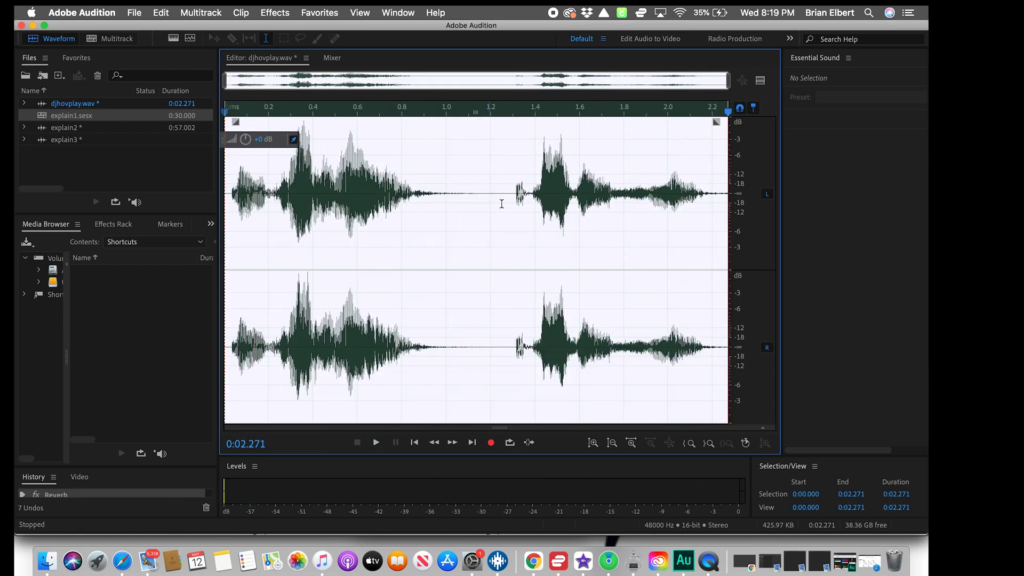
click(513, 196)
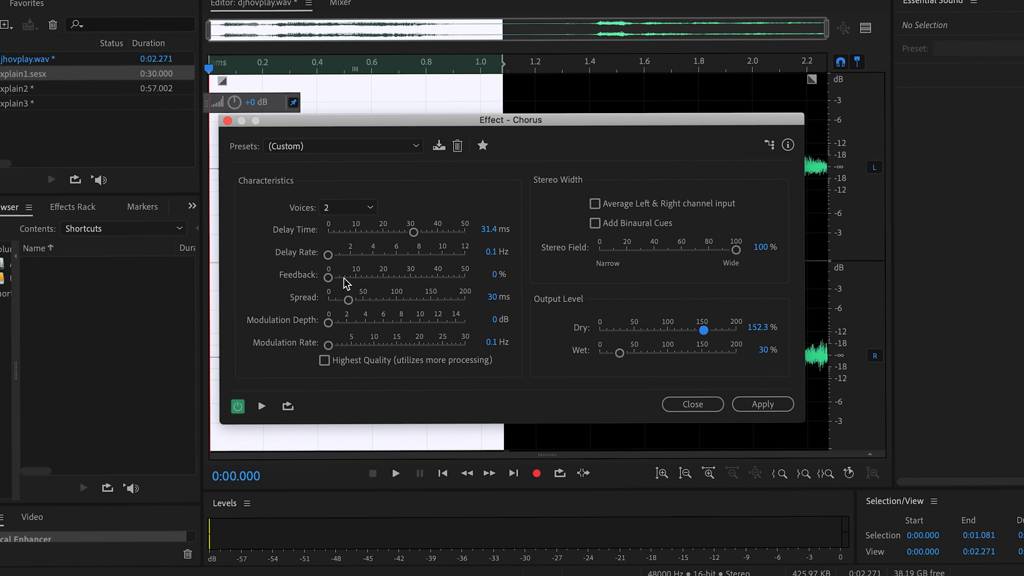
Step: Apply chorus (152.3% dry, 30% wet) to the first 1.081 s, play it, then reselect the opening second
click(261, 407)
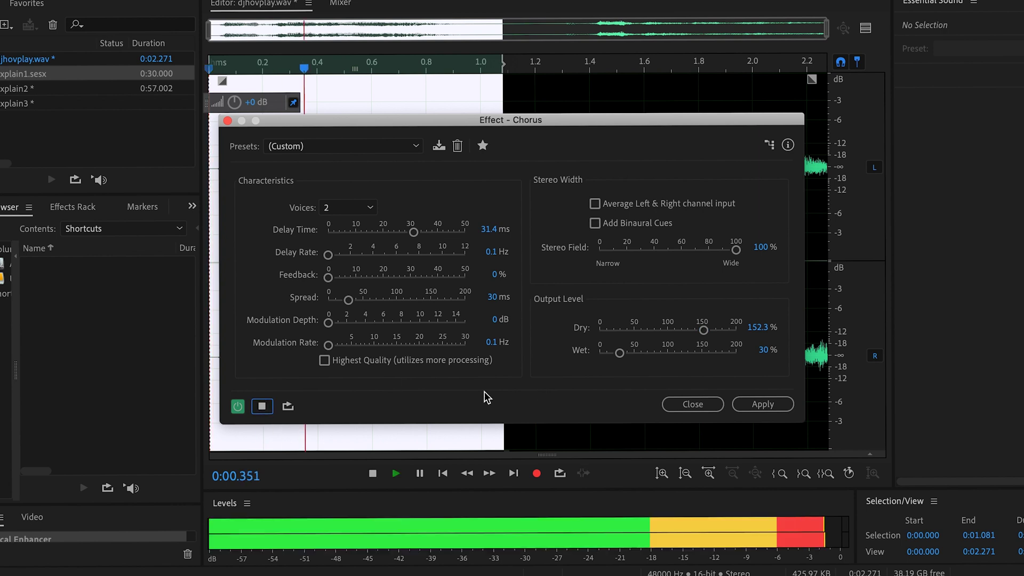
click(762, 404)
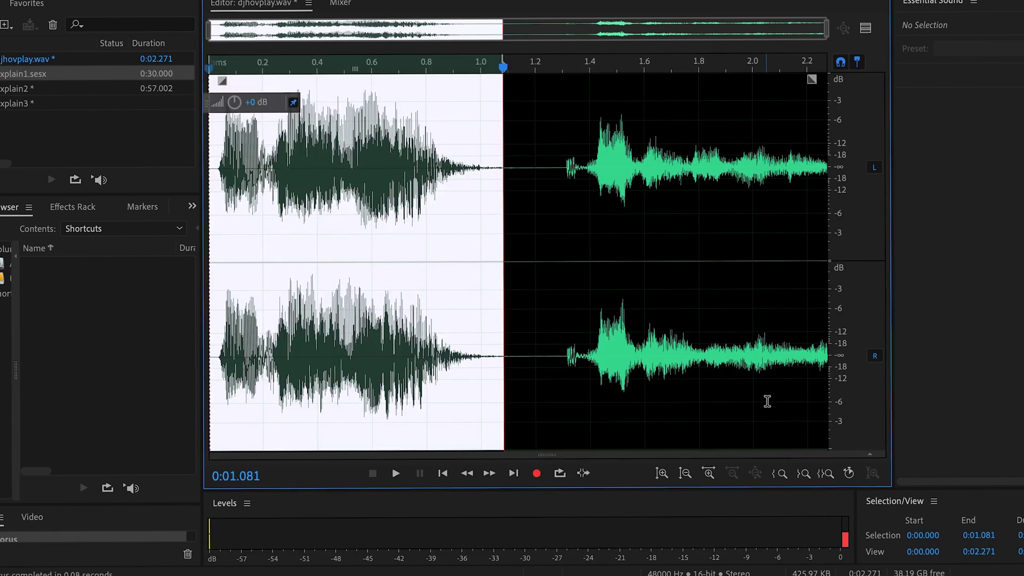
click(214, 178)
key(space)
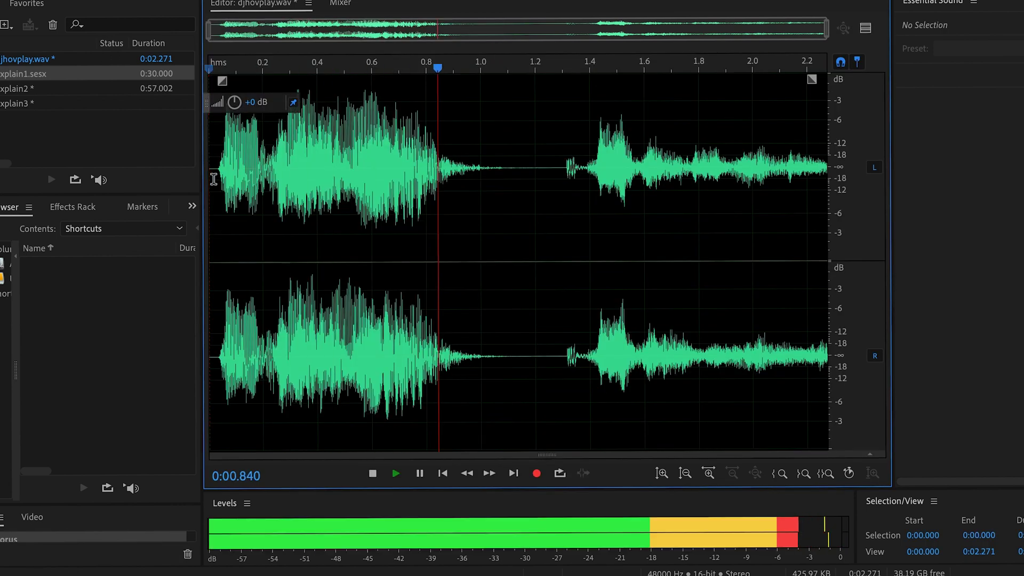
click(213, 179)
key(space)
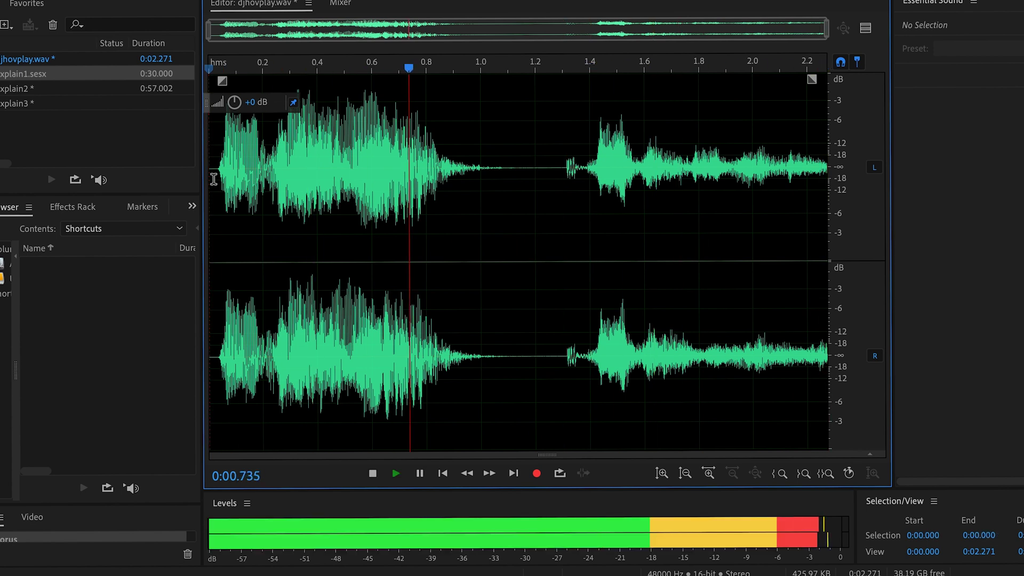
drag(219, 122, 488, 148)
Step: Lower the selection's pitch by about -6 semitones with Pitch Shifter, previewing the result
click(261, 0)
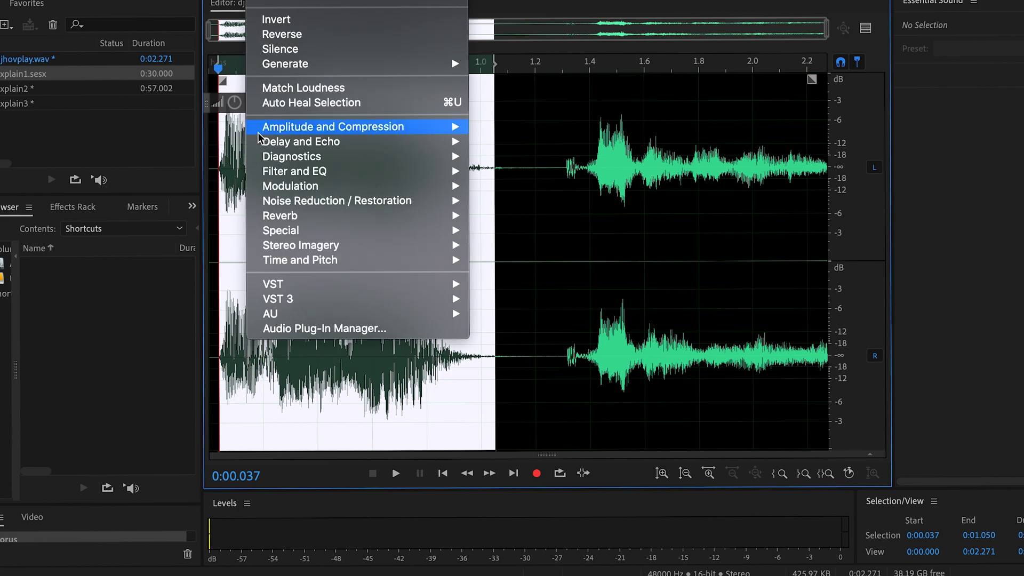
mouse_move(290, 147)
mouse_move(324, 129)
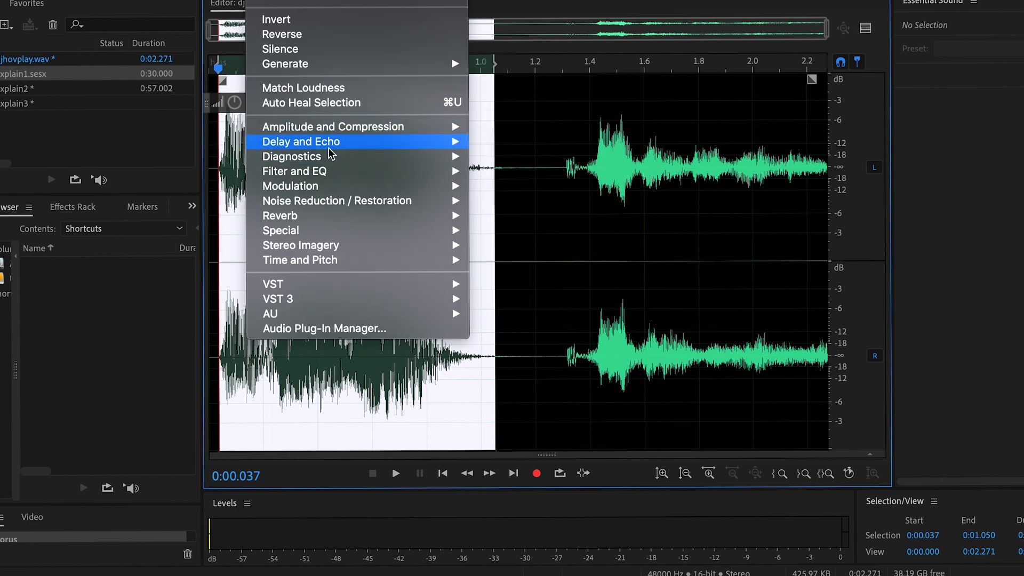
mouse_move(328, 246)
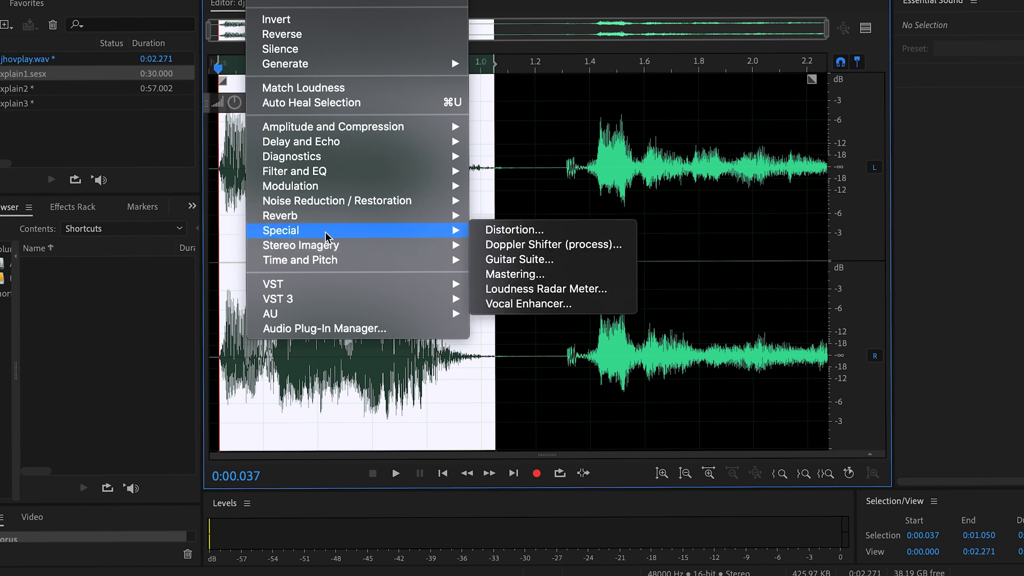
mouse_move(453, 267)
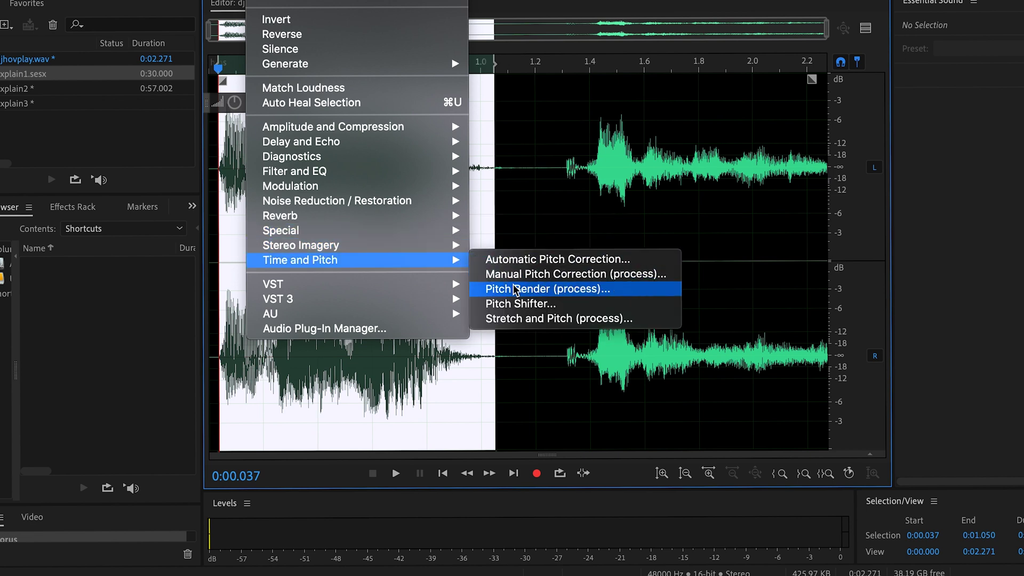
click(515, 306)
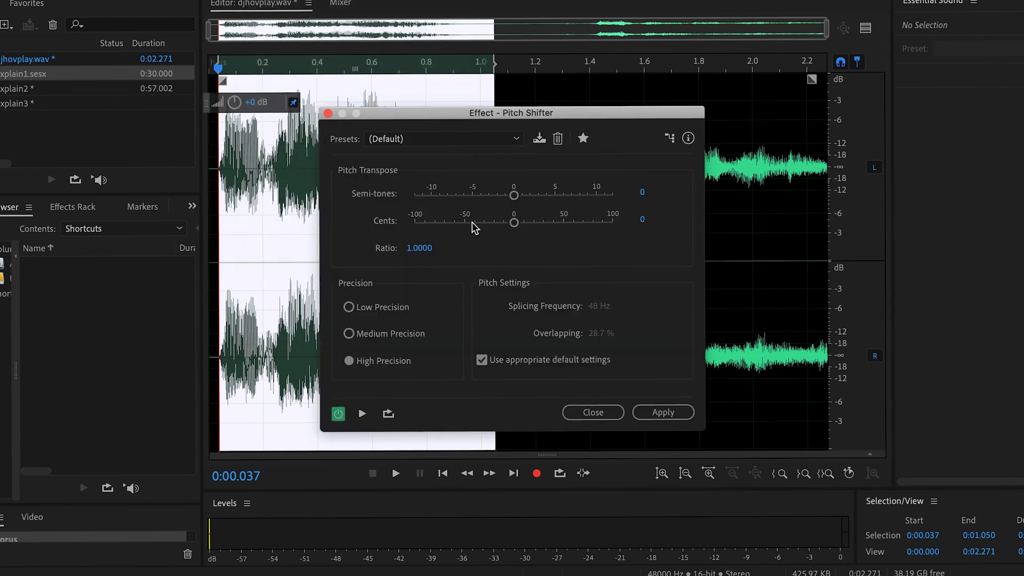
drag(452, 200, 446, 203)
key(space)
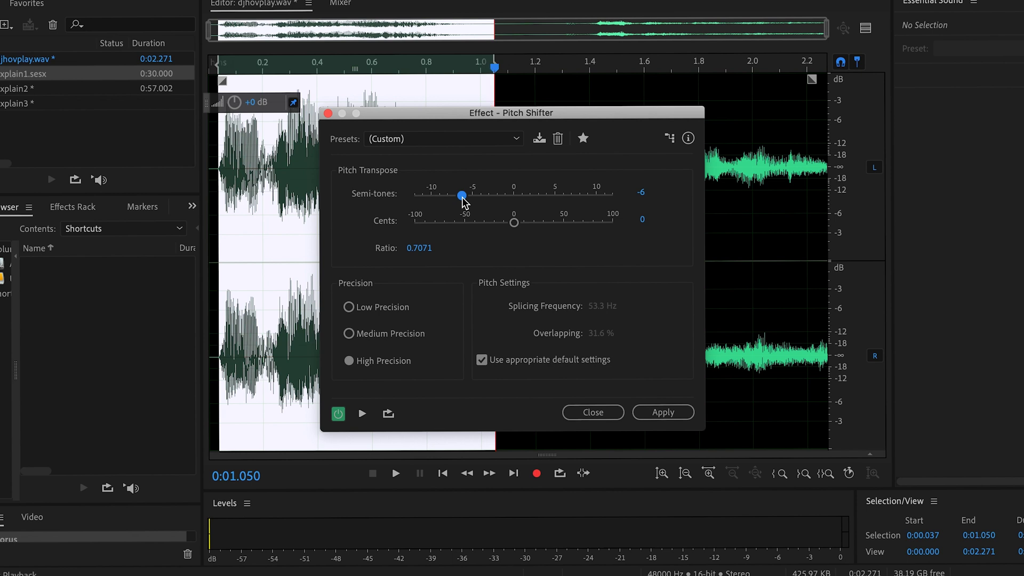
drag(462, 197, 516, 204)
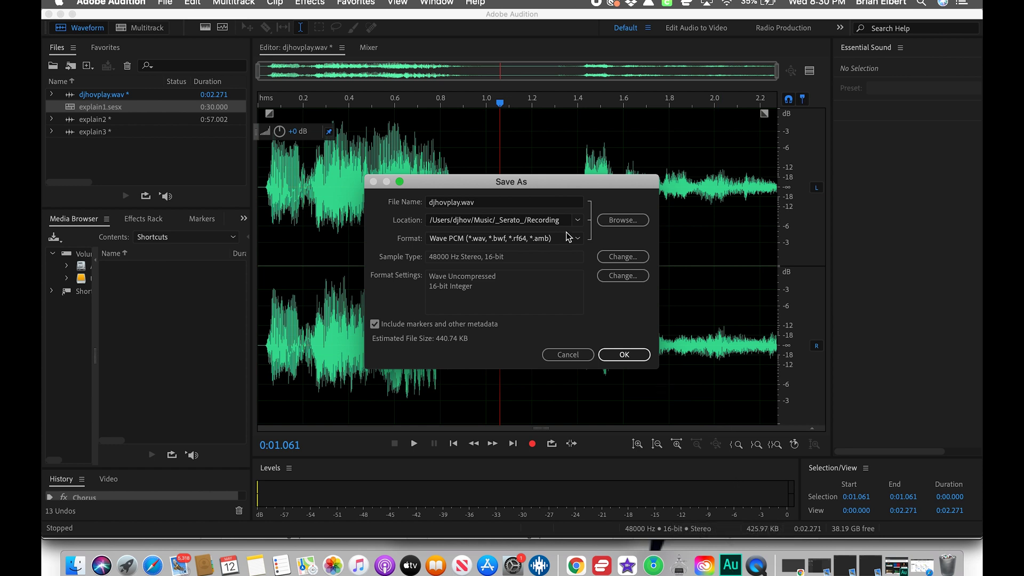
Step: Save the clip as djhovplay.mp3 in MP3 Audio format, accepting the lossy warning, and switch to Serato
click(512, 244)
click(469, 351)
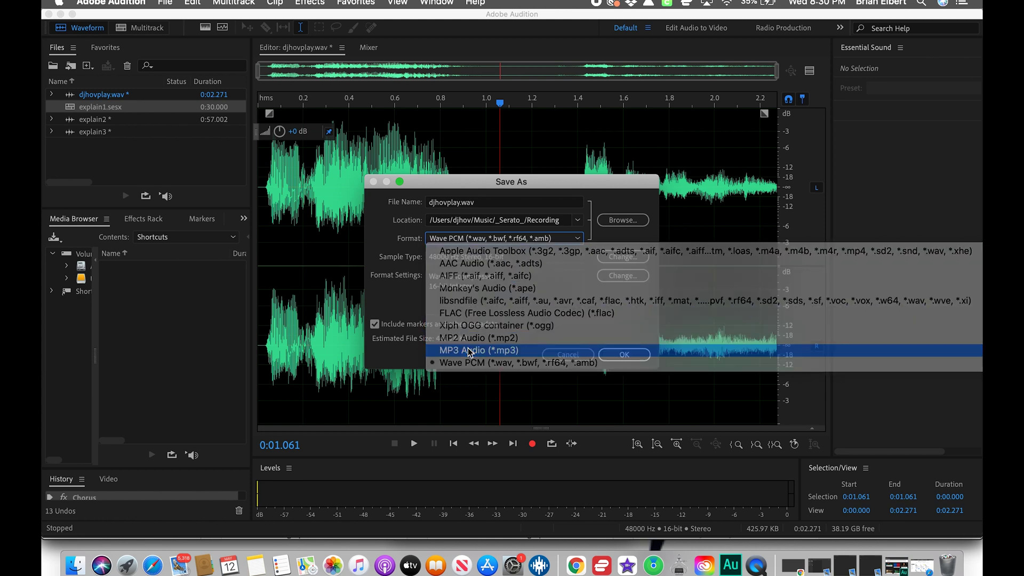
click(622, 356)
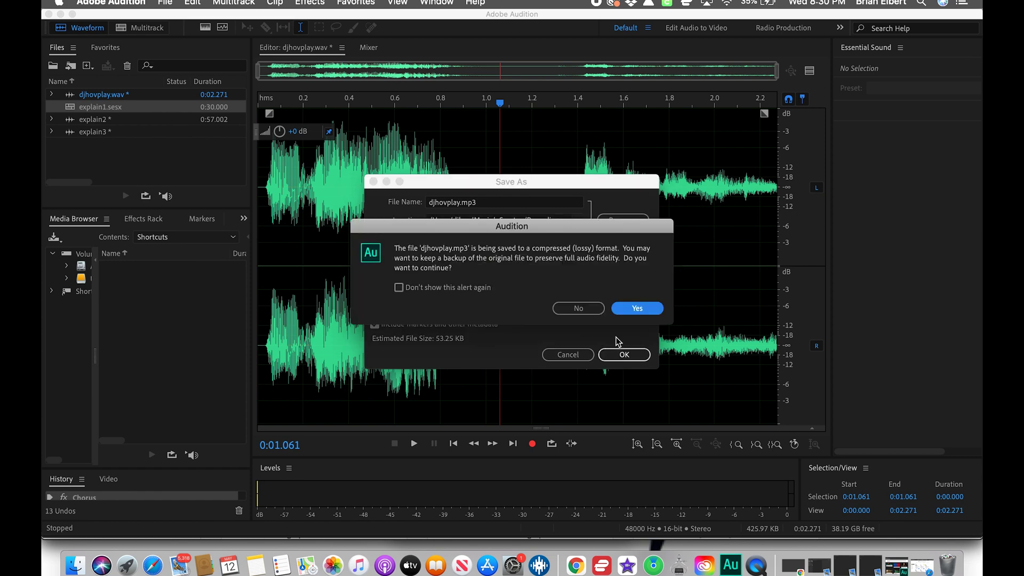
click(629, 308)
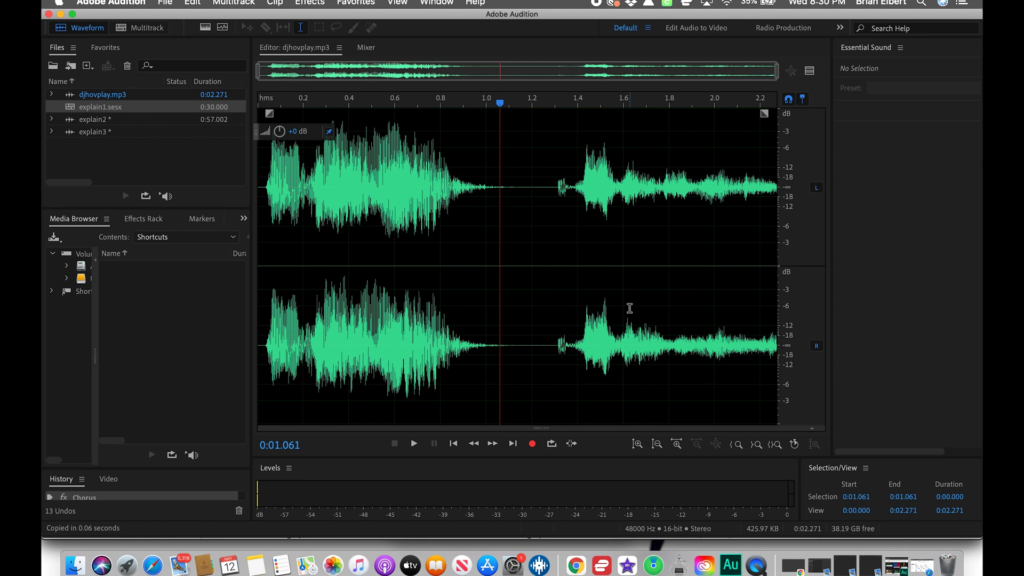
click(542, 566)
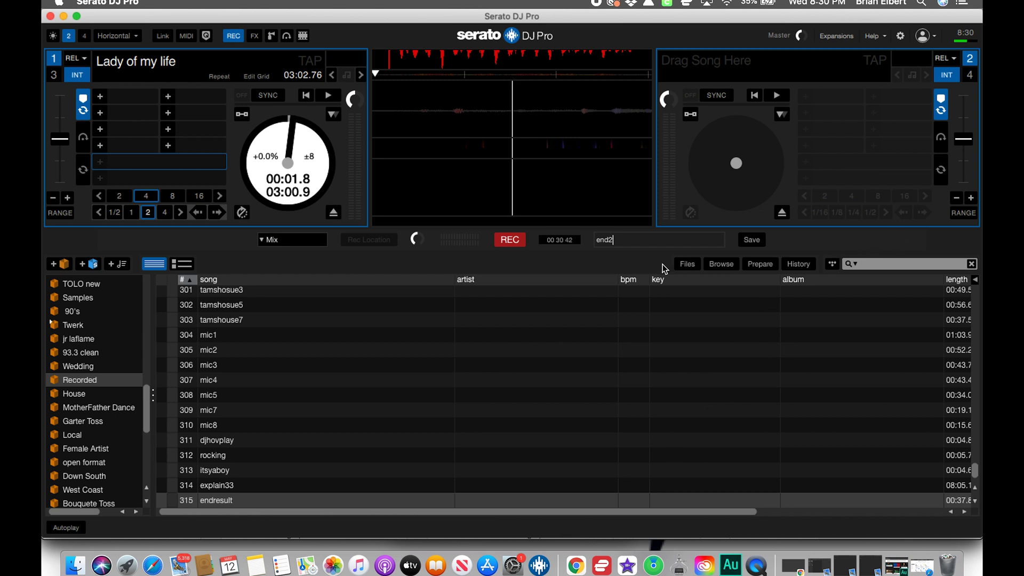
Step: Browse to the Downloads folder in Serato's Files panel
click(688, 264)
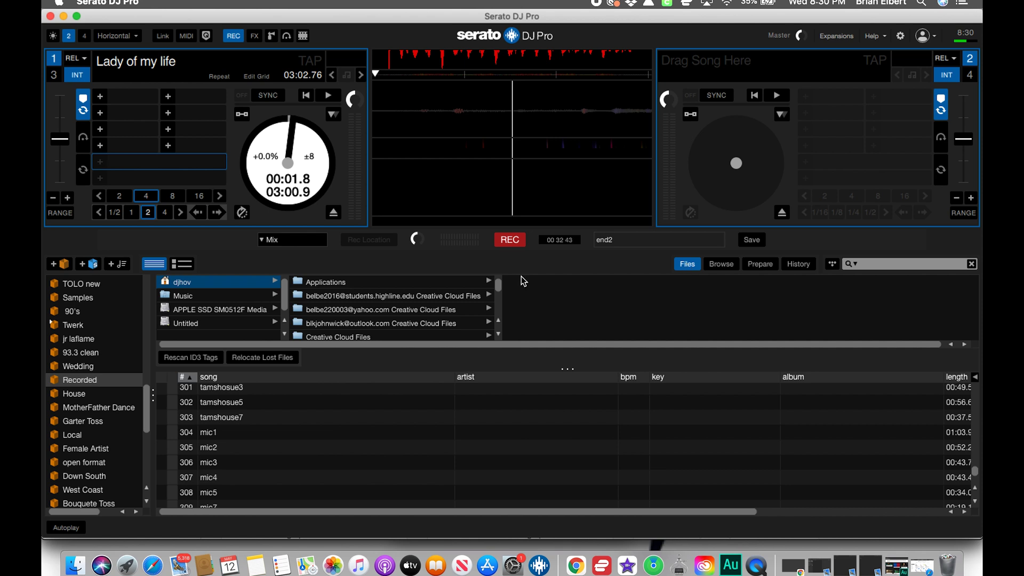
scroll(378, 313, down, 1)
scroll(376, 309, down, 3)
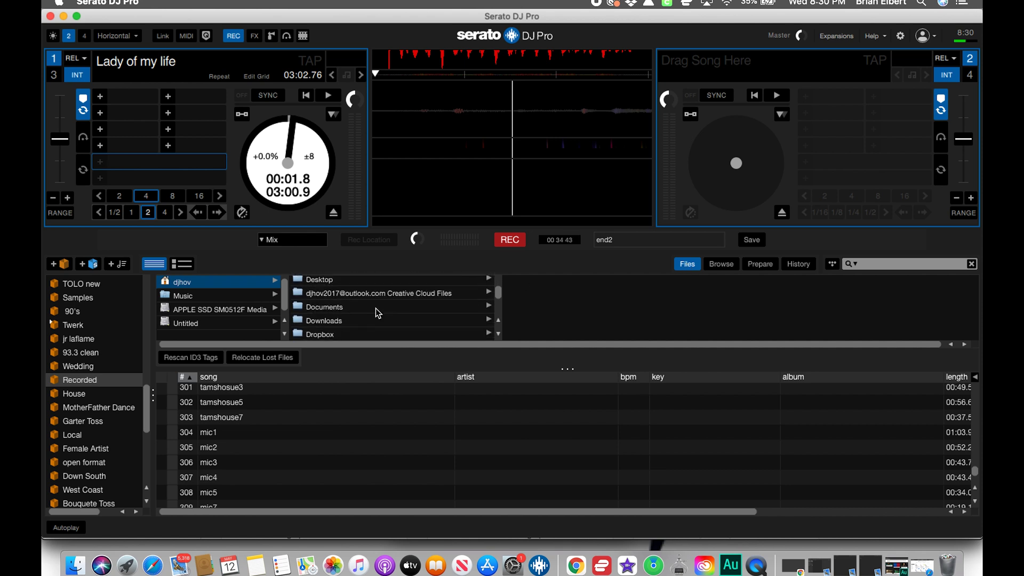
click(356, 320)
scroll(558, 303, down, 20)
scroll(558, 303, down, 15)
scroll(559, 307, down, 15)
scroll(558, 309, down, 15)
scroll(559, 310, down, 15)
scroll(558, 308, up, 1)
Step: Drag djhovplay.mp3 into the Samples crate track list
click(559, 302)
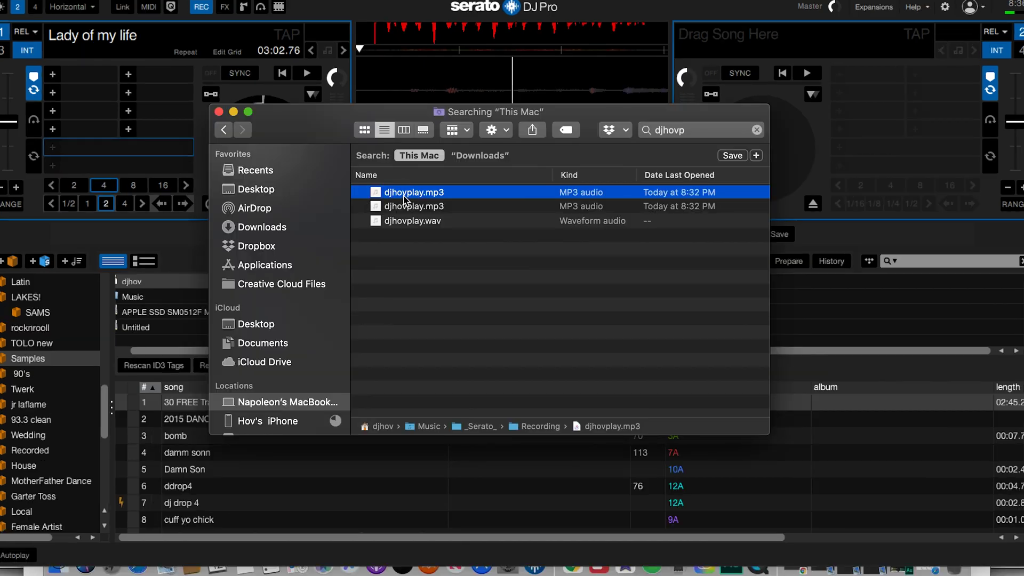
drag(404, 200, 300, 465)
scroll(300, 465, down, 10)
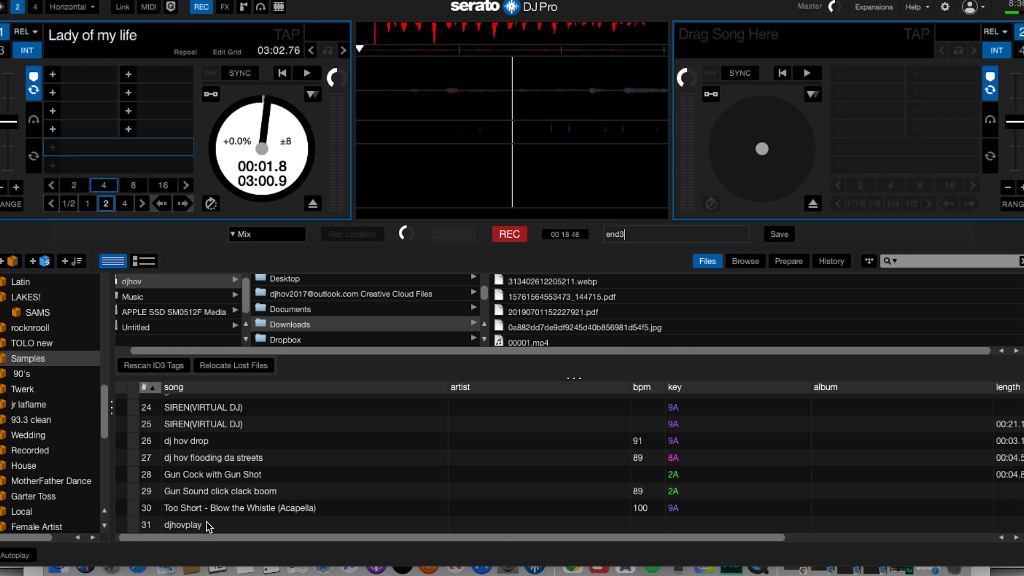
Step: Show the sample player, route it to output 4, and select bank C with Gun Cock and cuff yo chick
click(244, 7)
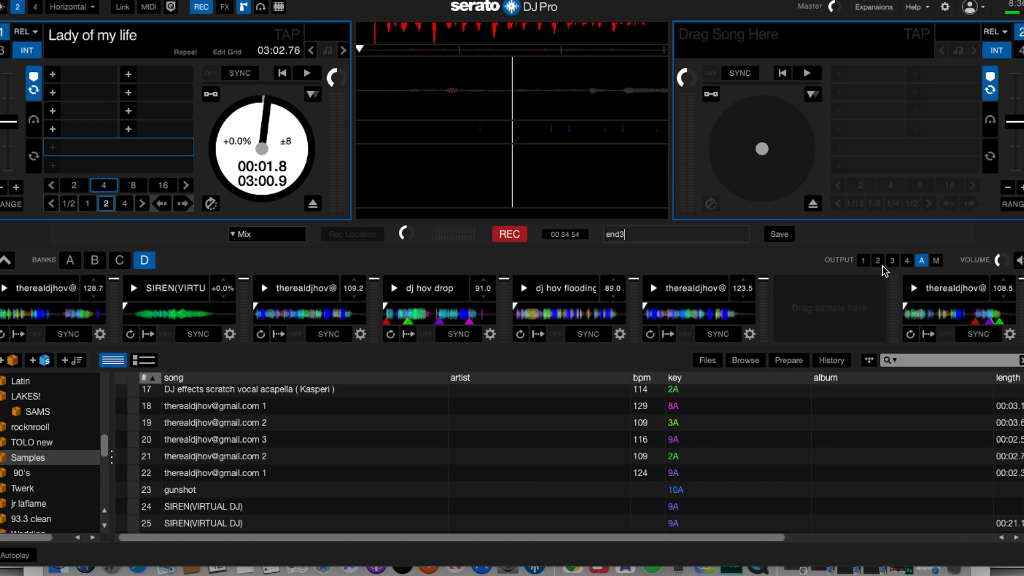
click(908, 261)
click(922, 261)
click(908, 261)
click(121, 261)
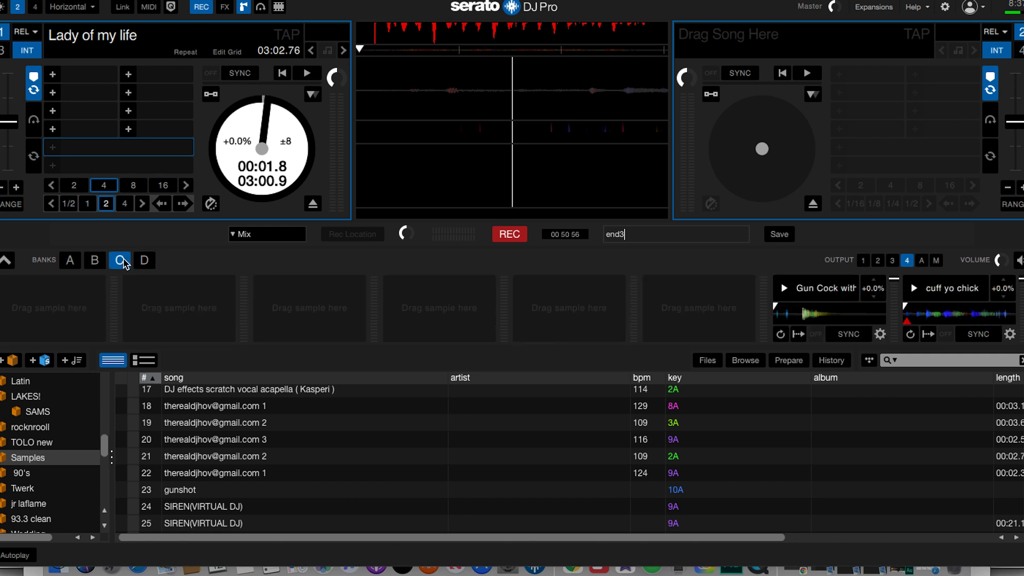
key(Return)
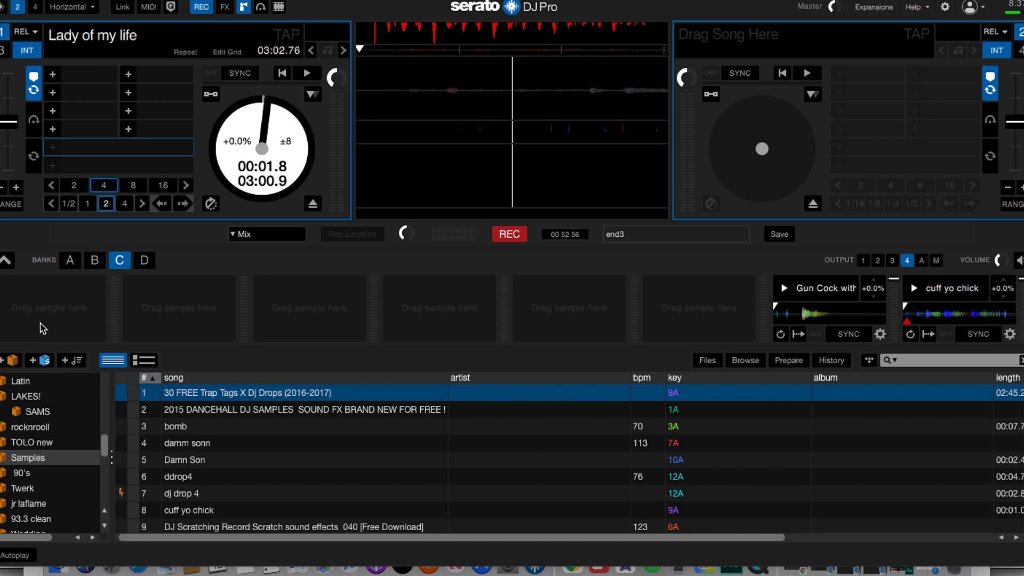
Step: Drop djhovplay into the first empty bank C slot and save the recording as end3
scroll(320, 508, down, 7)
drag(300, 522, 88, 340)
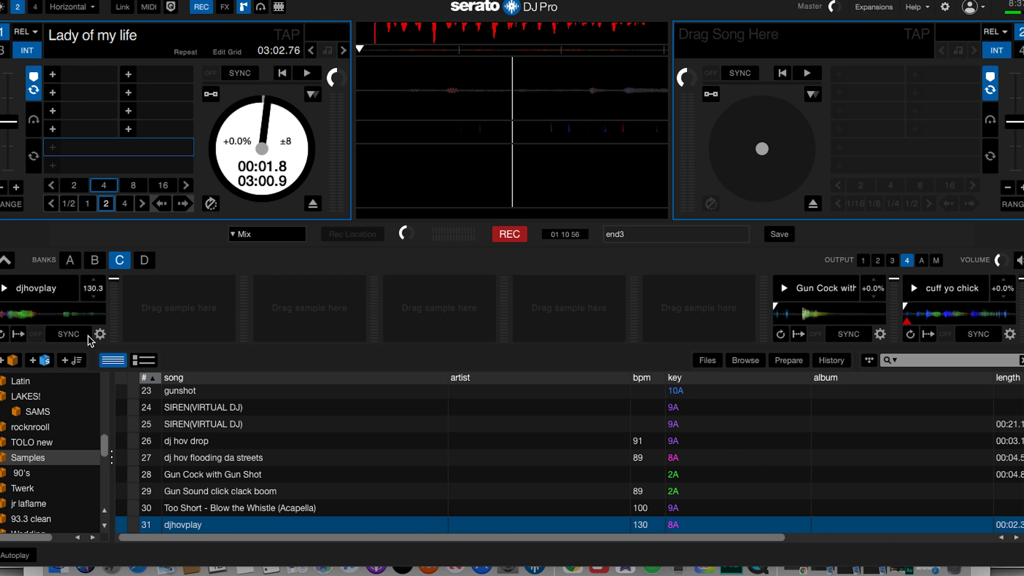
click(776, 234)
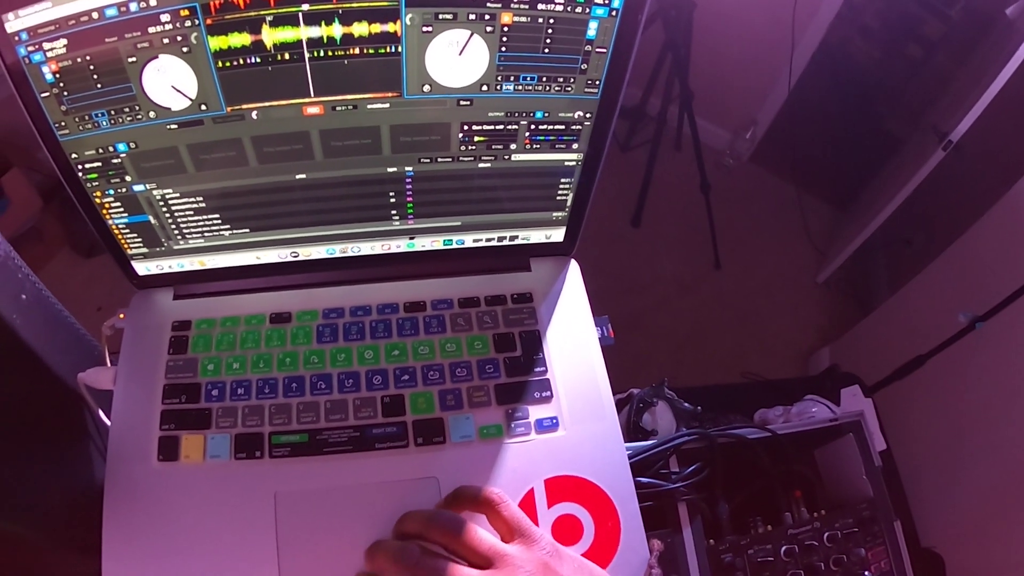
click(229, 243)
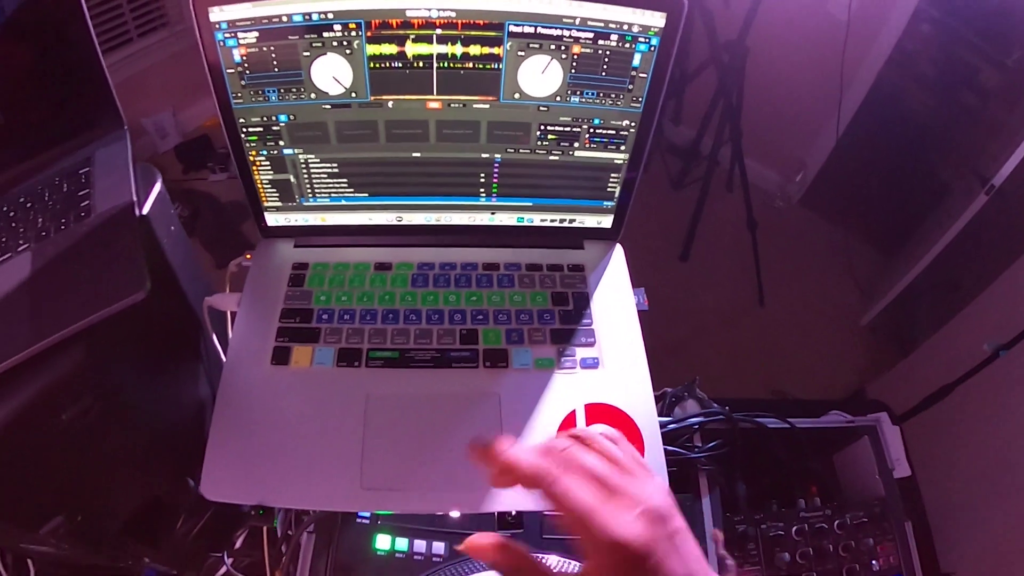